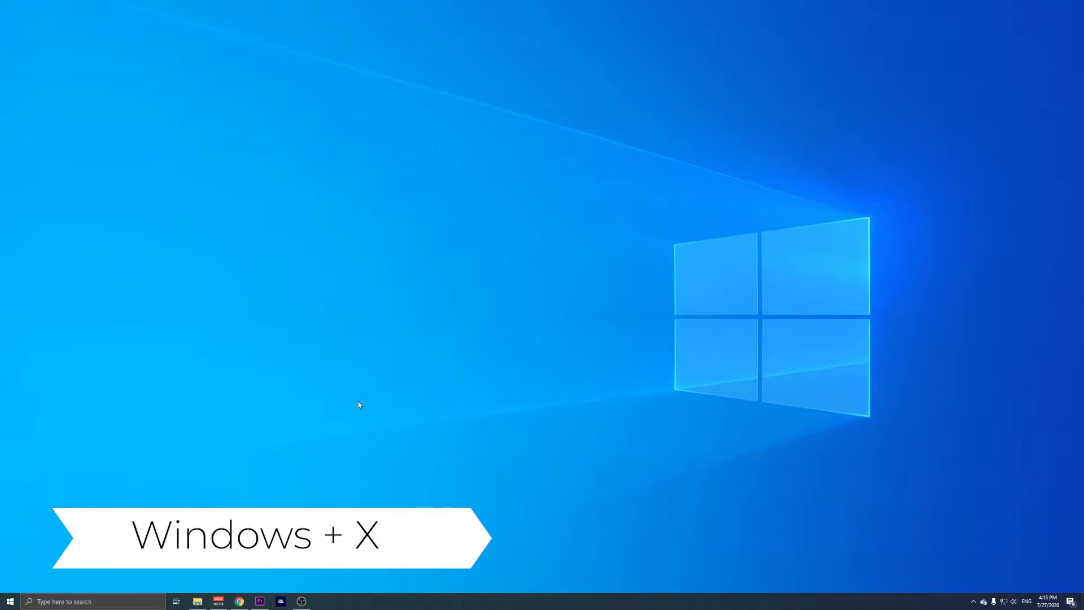
Open Network Connections showing the Ethernet adapter, via the Win+X menu and network status settings
{"action": "key", "text": "super+x"}
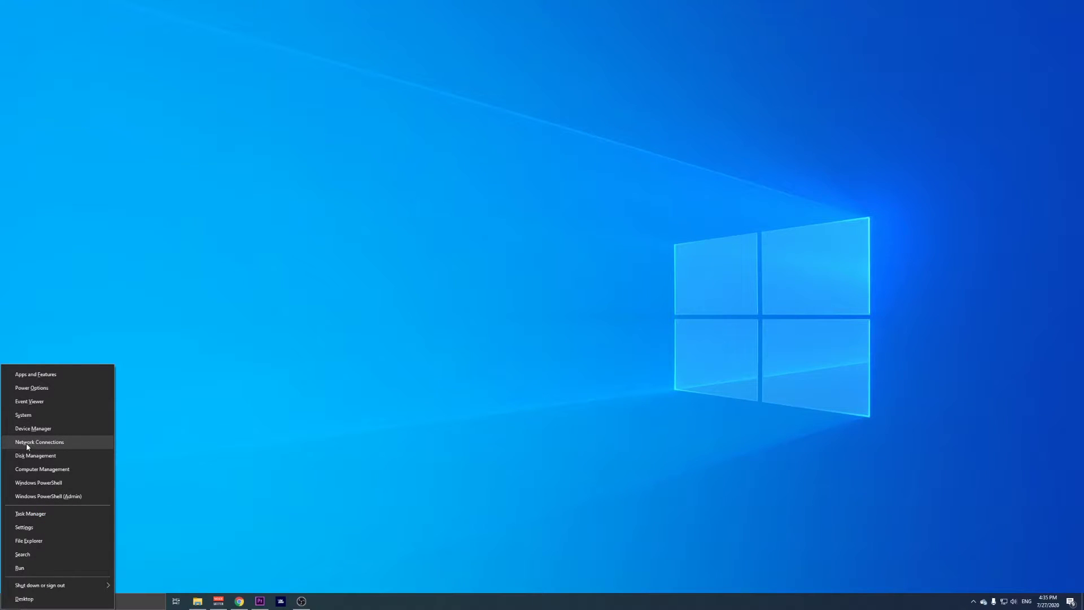
{"action": "left_click", "coordinate": [71, 446]}
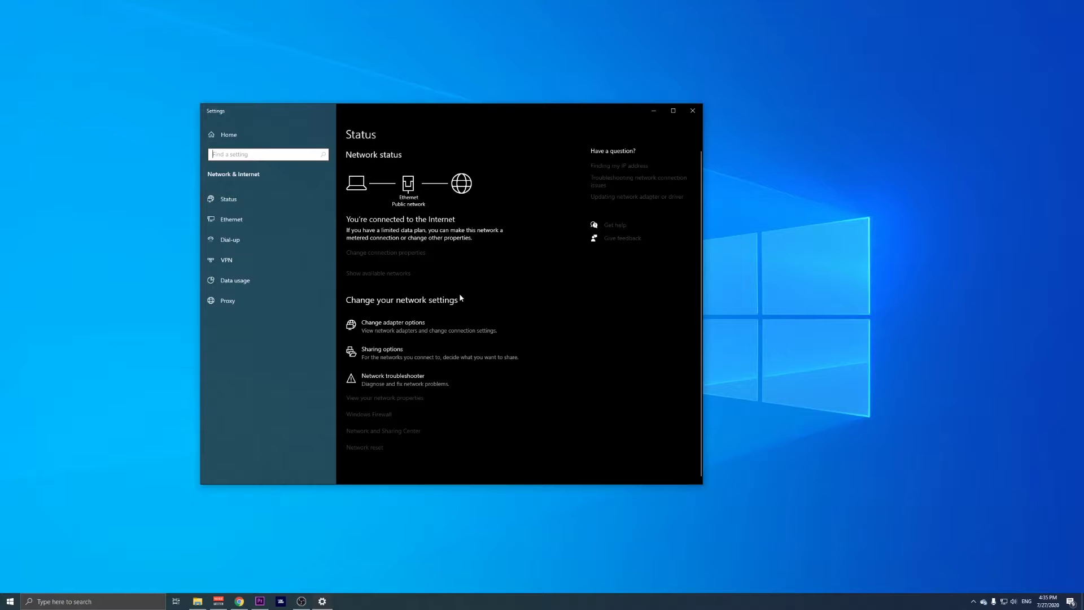
{"action": "left_click", "coordinate": [411, 331]}
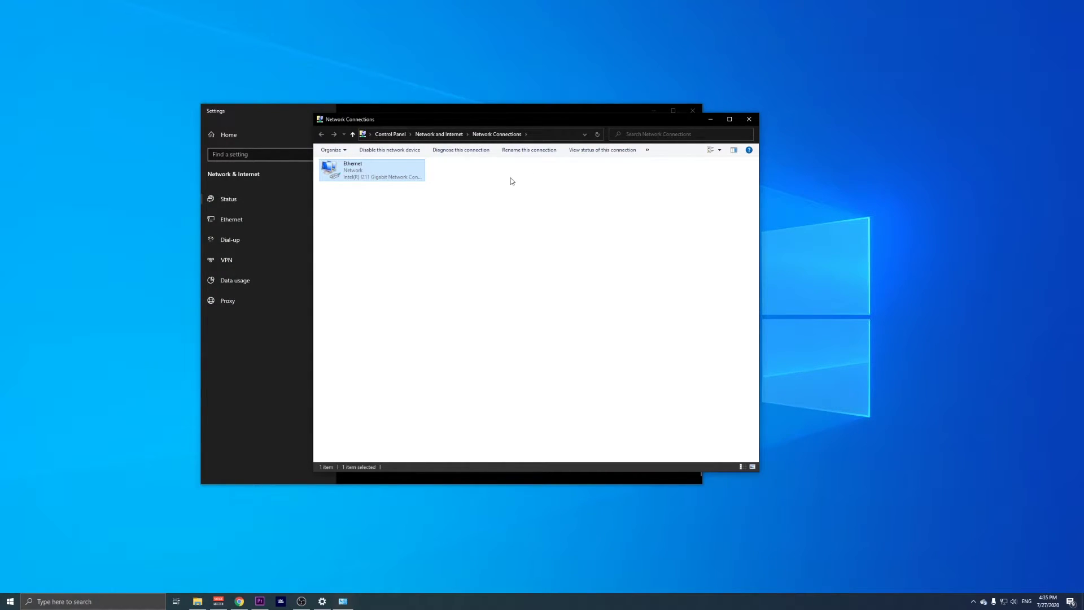
Open the Internet Protocol Version 4 (TCP/IPv4) properties of the Ethernet connection
{"action": "right_click", "coordinate": [374, 171]}
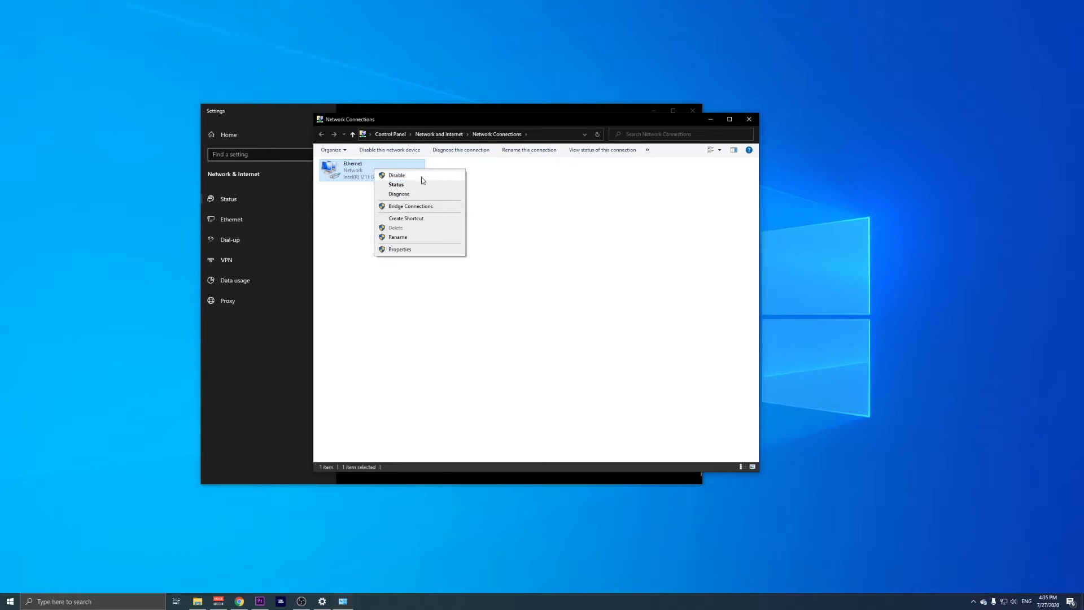
{"action": "left_click", "coordinate": [399, 250]}
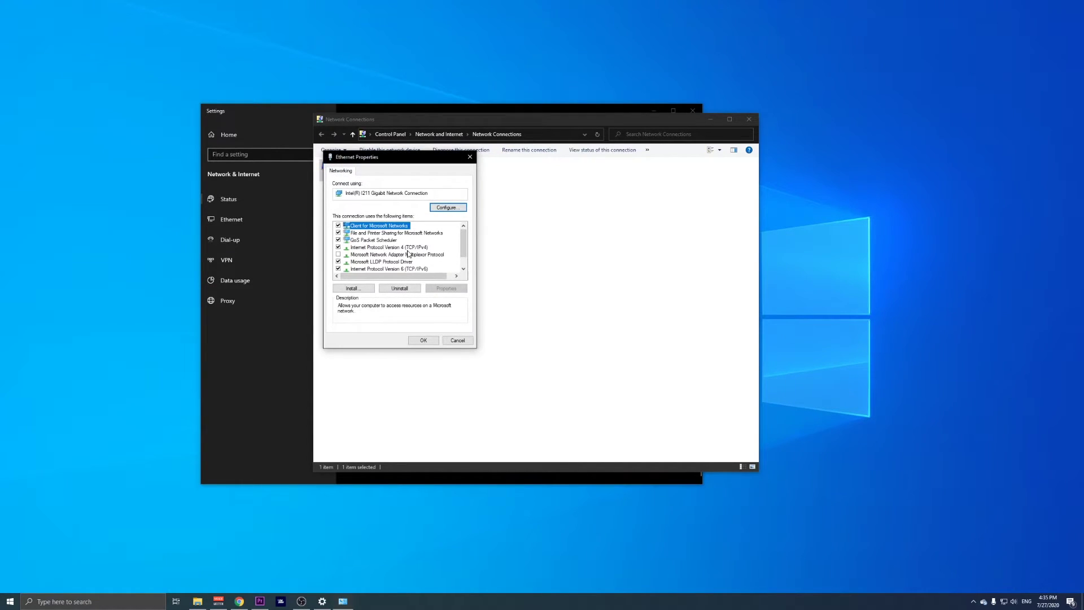
{"action": "left_click", "coordinate": [360, 249]}
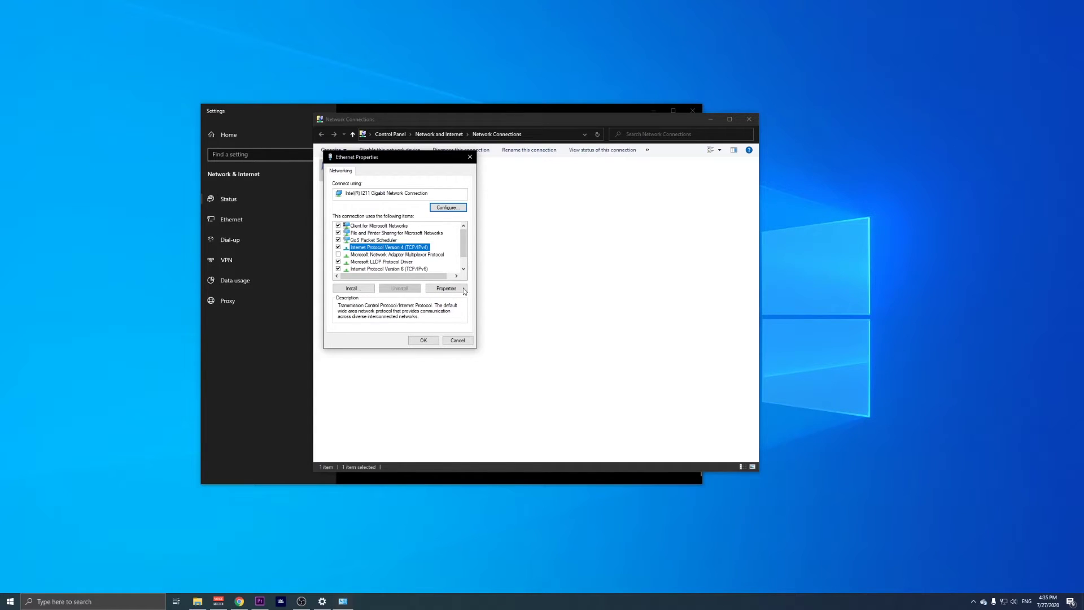
{"action": "left_click", "coordinate": [446, 289]}
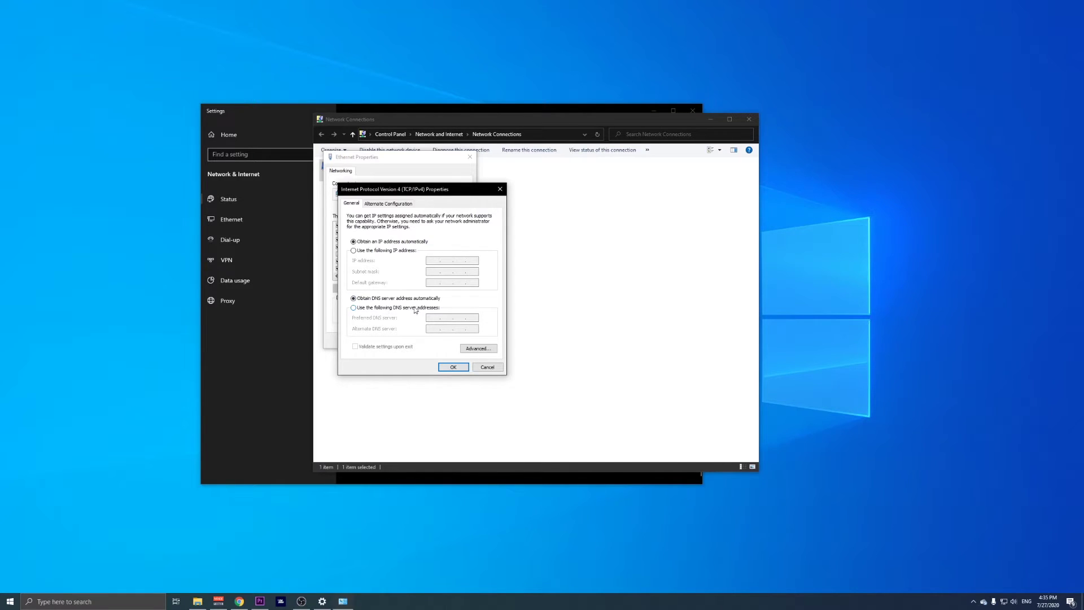
Set manual DNS servers 208.67.222.222 (preferred) and 208.67.220.220 (alternate), replacing an initial 8.8.8.8 entry, and confirm
{"action": "left_click", "coordinate": [354, 308]}
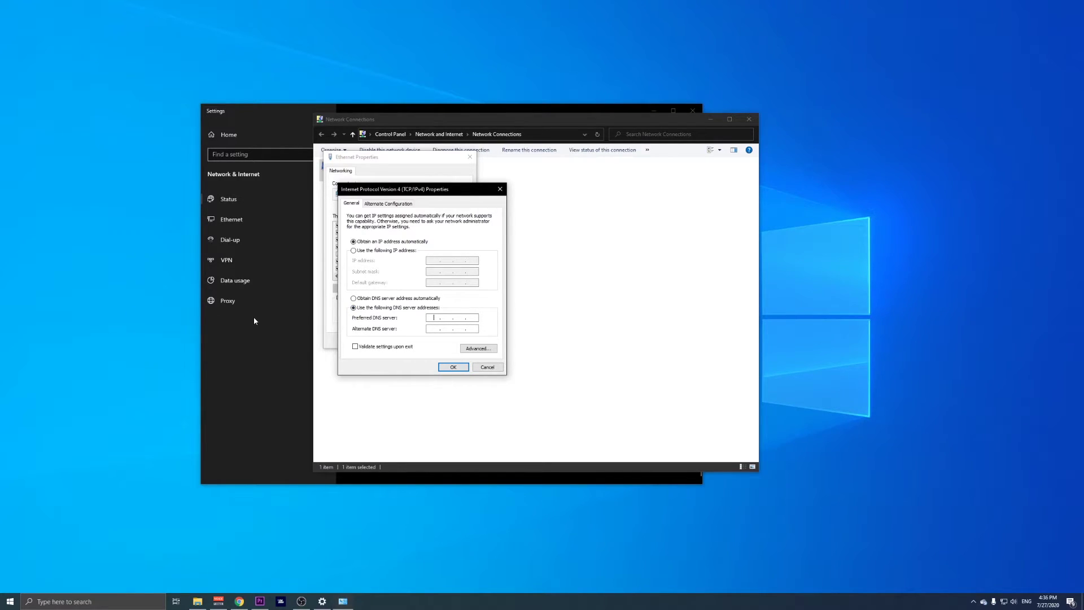
{"action": "left_click", "coordinate": [432, 318]}
{"action": "type", "text": "8.8.8.8"}
{"action": "left_click", "coordinate": [433, 328]}
{"action": "type", "text": "8.8"}
{"action": "double_click", "coordinate": [429, 317]}
{"action": "type", "text": "208 . 67 . 222 . 222"}
{"action": "double_click", "coordinate": [430, 331]}
{"action": "type", "text": "208 . 67 . 220 . 220"}
{"action": "left_click", "coordinate": [460, 368]}
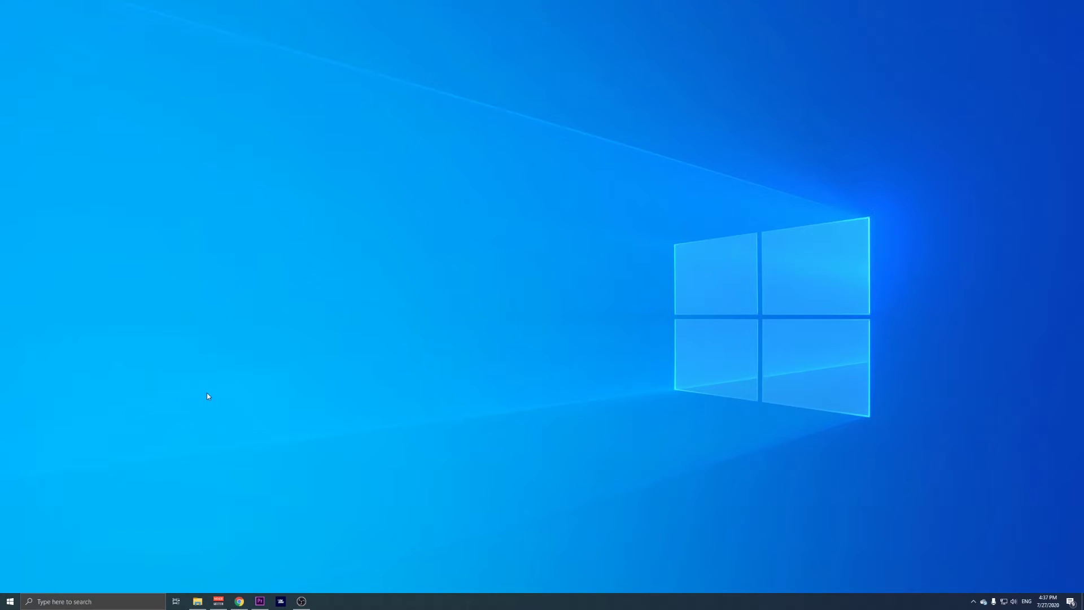
Search for cmd and launch Command Prompt as administrator
{"action": "left_click", "coordinate": [88, 603]}
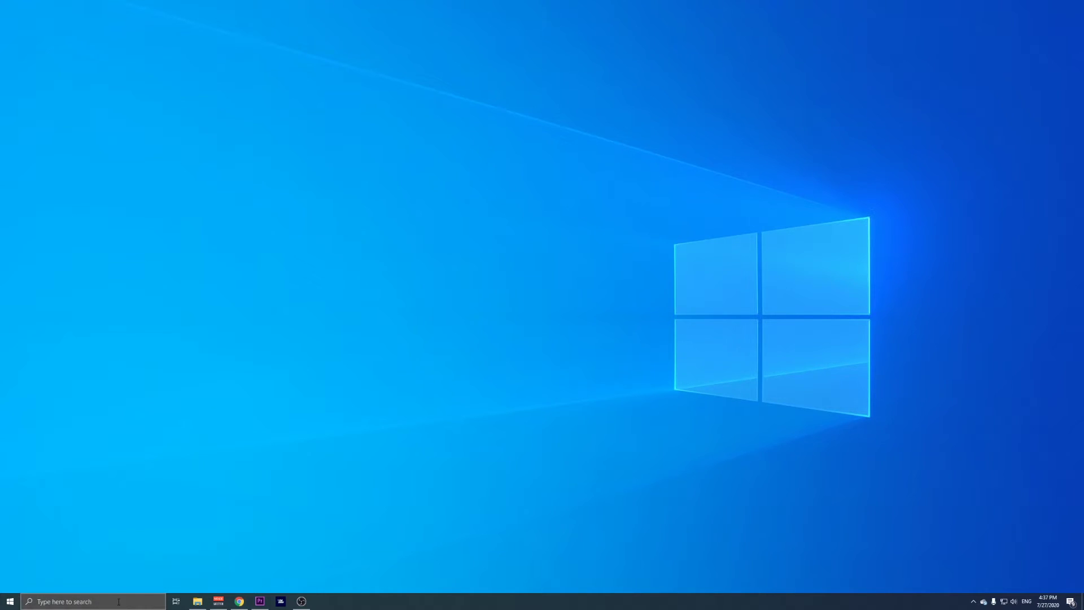
{"action": "type", "text": "cmd"}
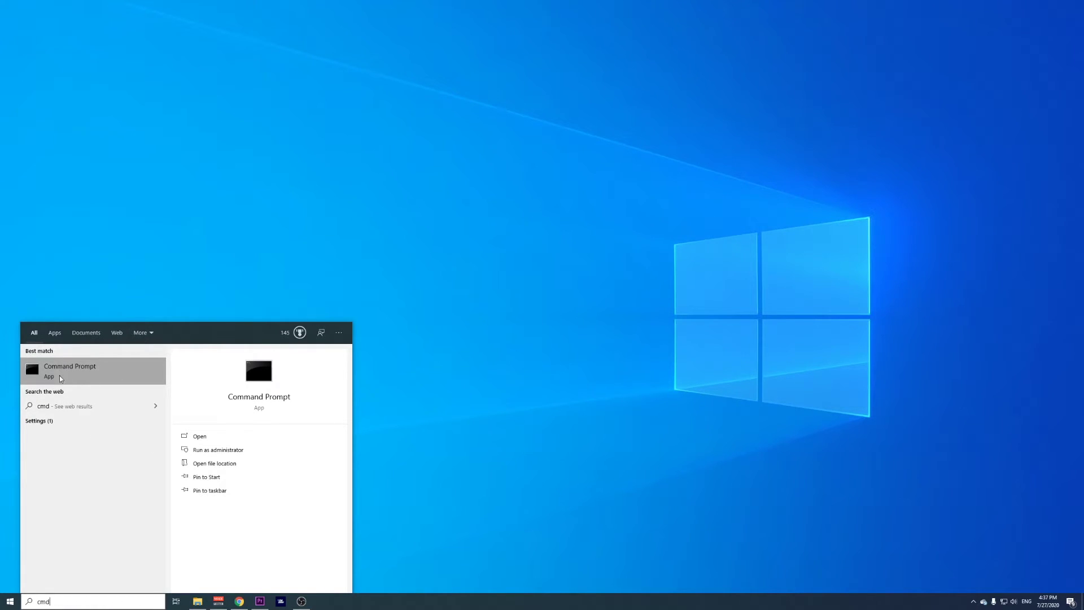
{"action": "right_click", "coordinate": [78, 374]}
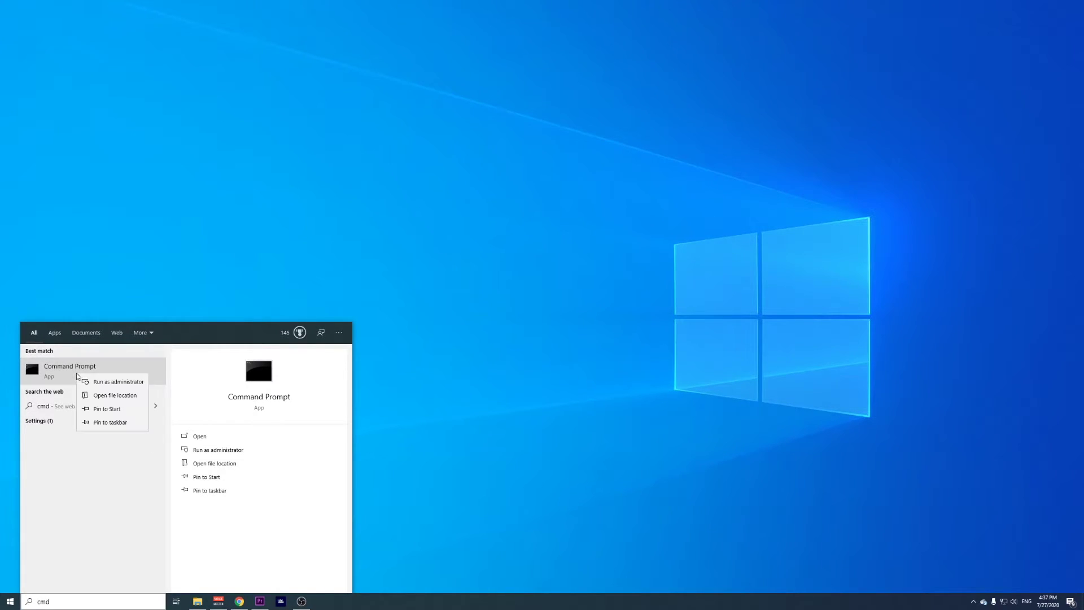
{"action": "left_click", "coordinate": [125, 383]}
{"action": "left_click", "coordinate": [499, 354]}
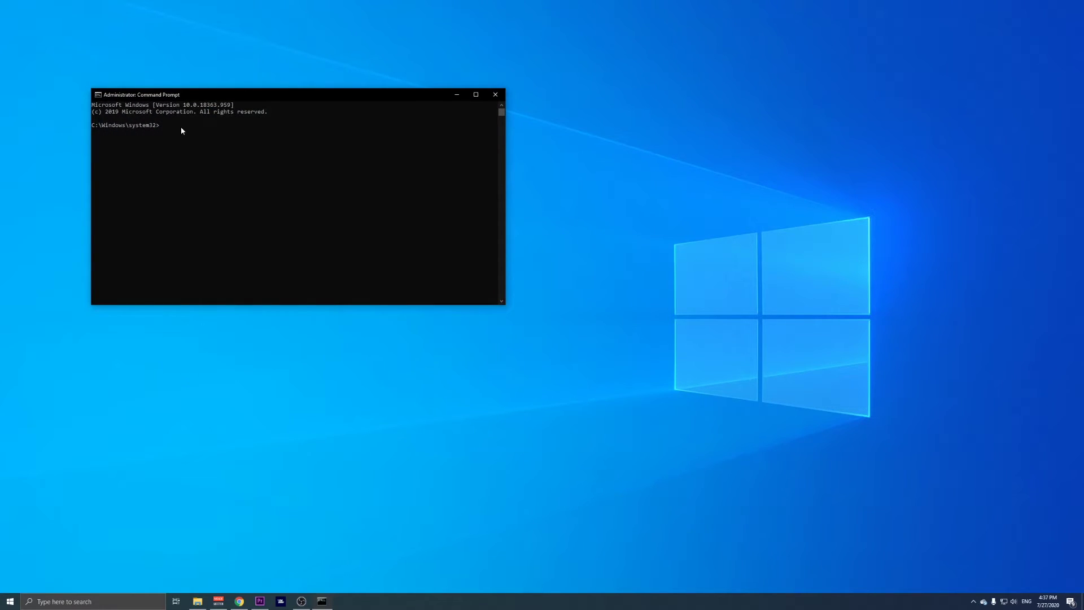
Run ipconfig /all, select the Physical Address line, and close the console
{"action": "left_click", "coordinate": [182, 130]}
{"action": "type", "text": "ipconfig /all"}
{"action": "key", "text": "Return"}
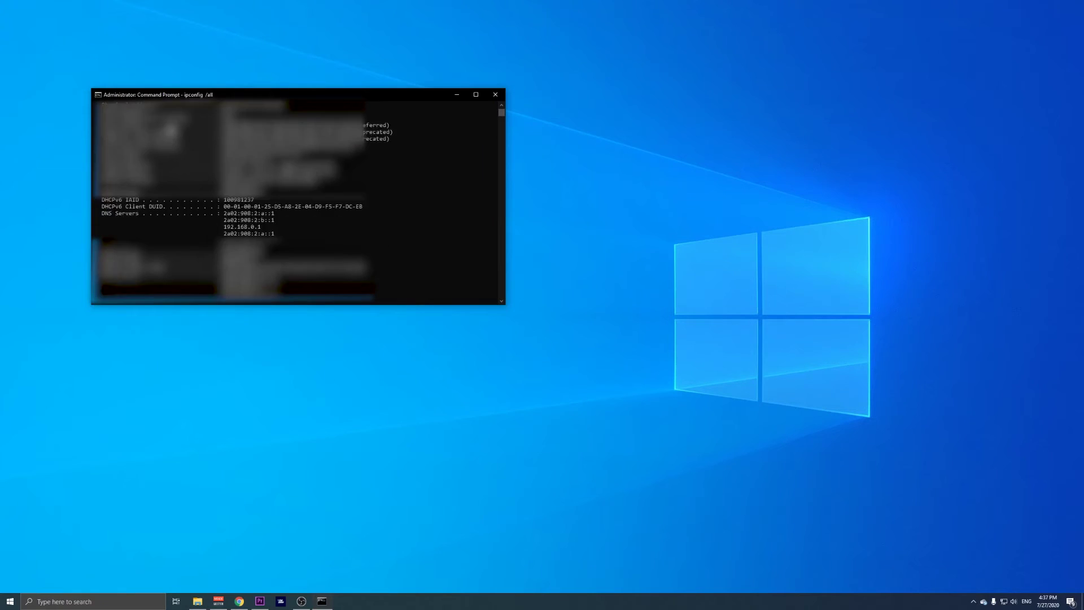
{"action": "left_click_drag", "start_coordinate": [100, 233], "coordinate": [308, 238]}
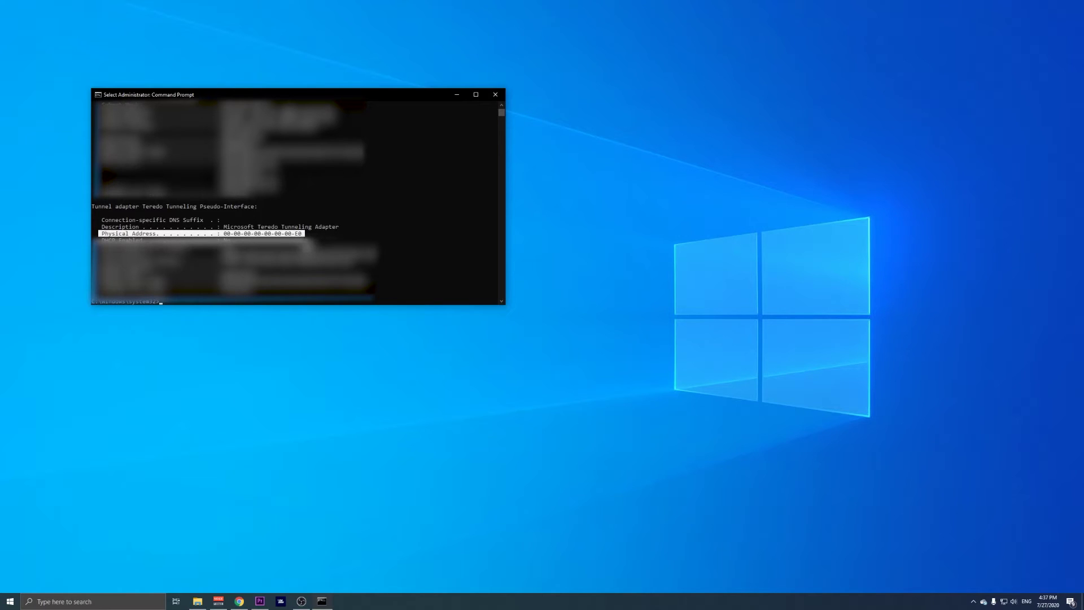
{"action": "left_click", "coordinate": [499, 95]}
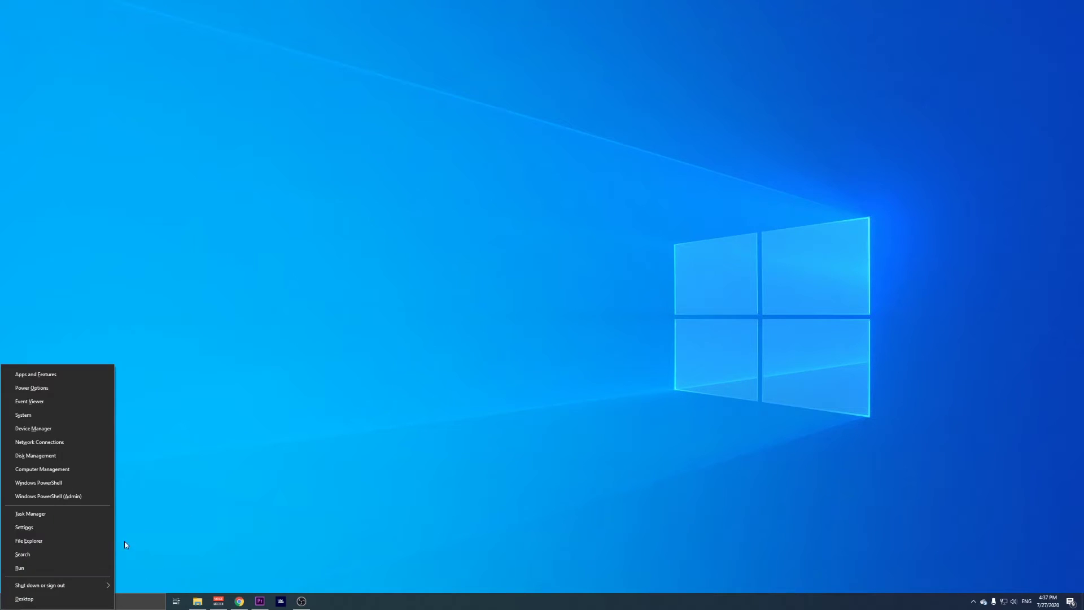
Go through network status settings to Network Connections and open the Ethernet adapter's Properties
{"action": "left_click", "coordinate": [54, 444]}
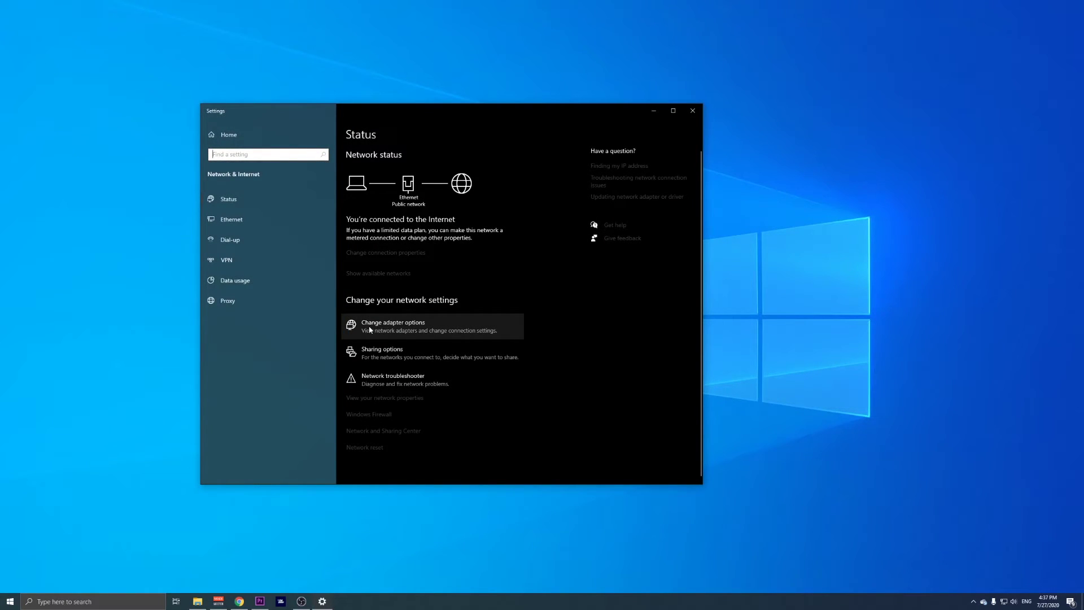
{"action": "left_click", "coordinate": [433, 331]}
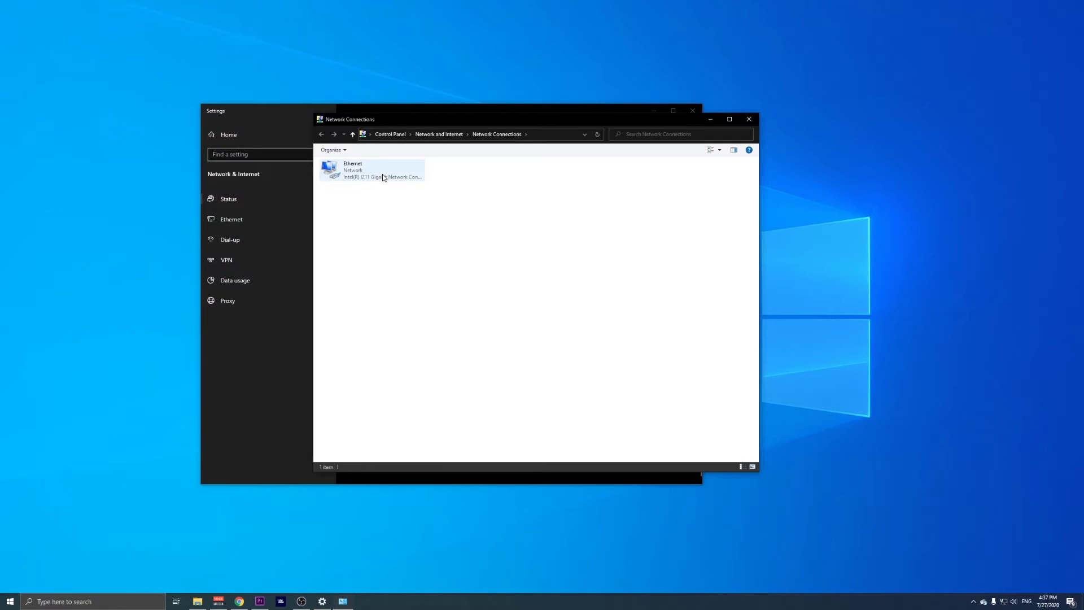
{"action": "left_click", "coordinate": [383, 177]}
{"action": "right_click", "coordinate": [384, 178]}
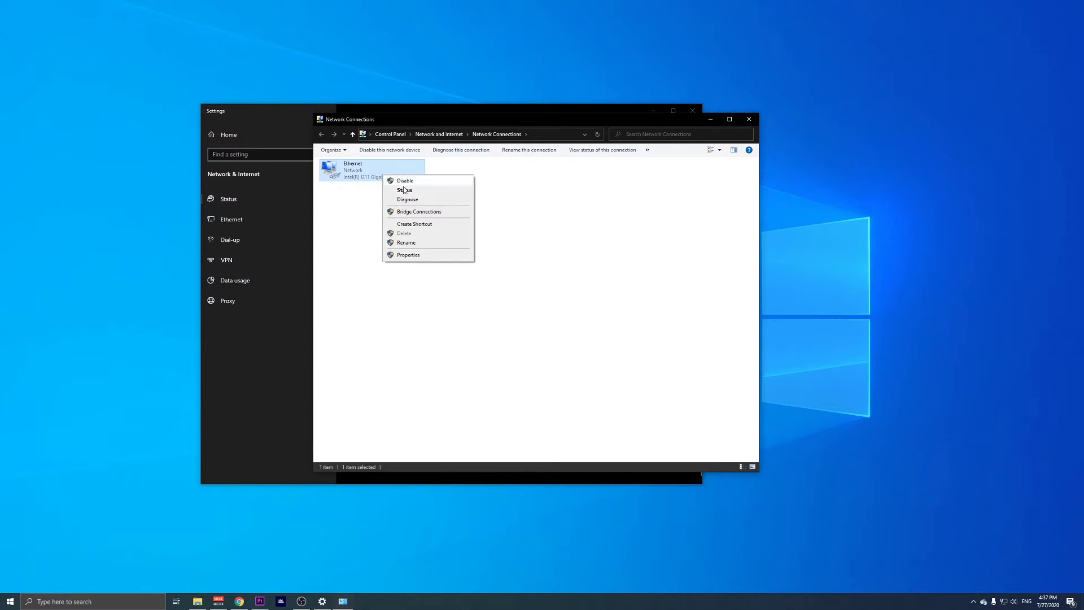
{"action": "left_click", "coordinate": [409, 255]}
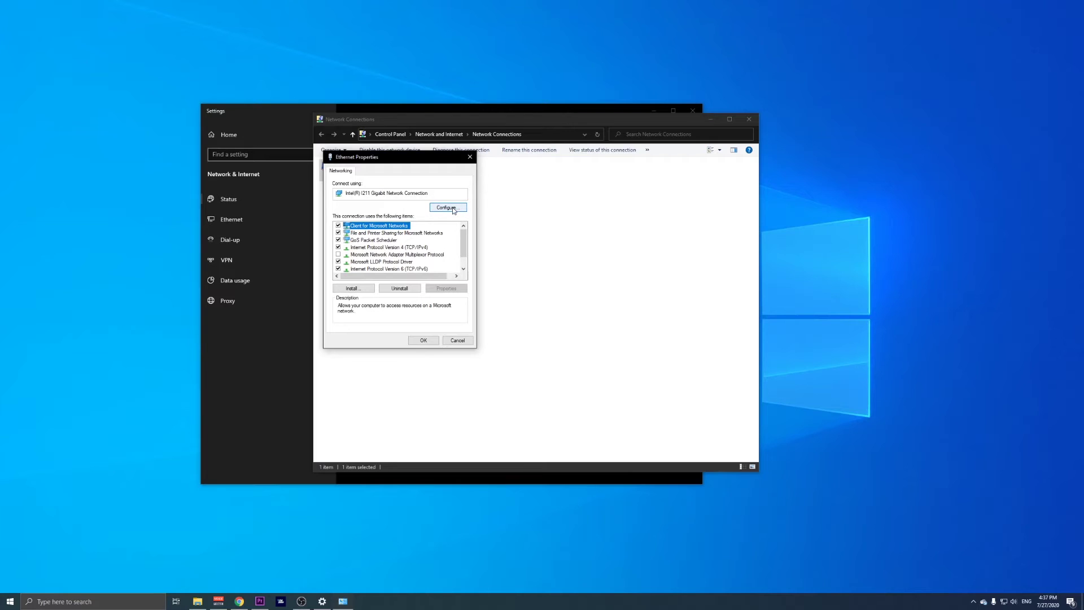
Open the adapter's Configure dialog to check the Network Address setting, then close all network windows
{"action": "left_click", "coordinate": [453, 208]}
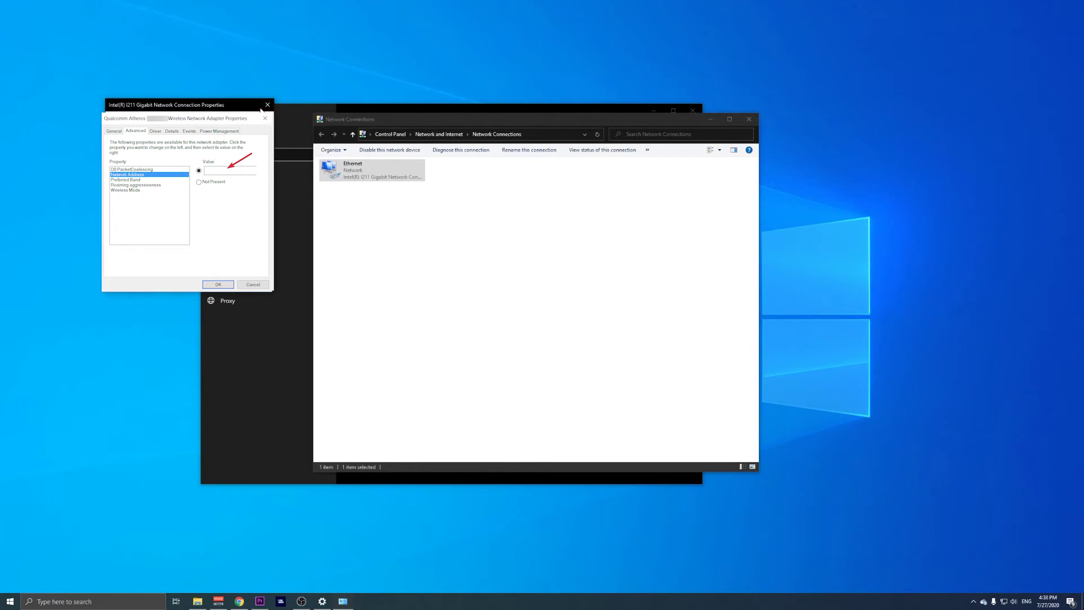
{"action": "key", "text": "alt+F4"}
{"action": "key", "text": "alt+F4"}
{"action": "key", "text": "alt+F4"}
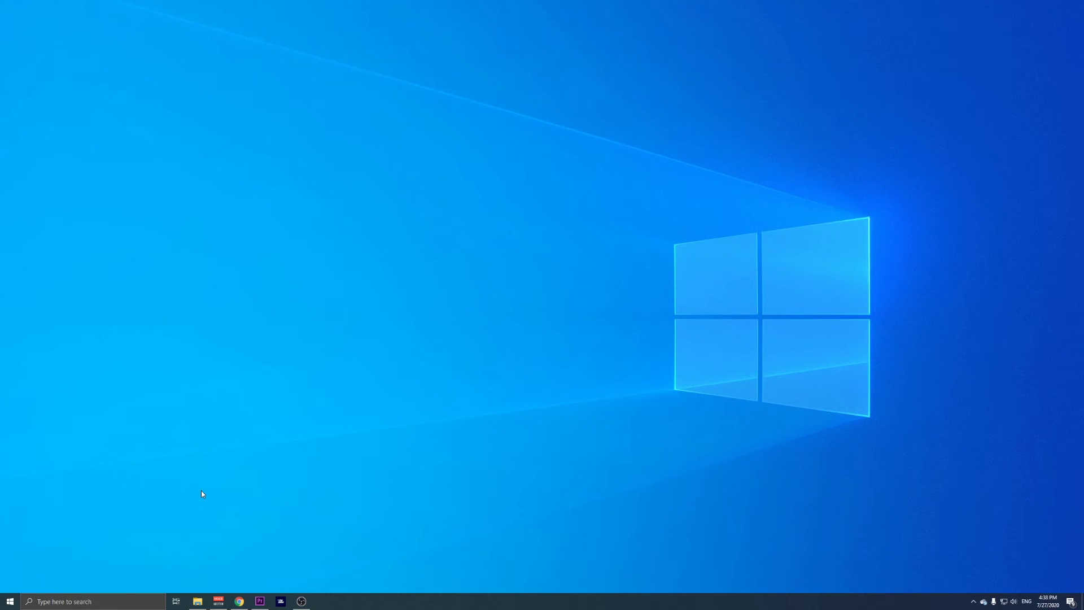
Open Device Manager from the Win+X menu
{"action": "key", "text": "super+x"}
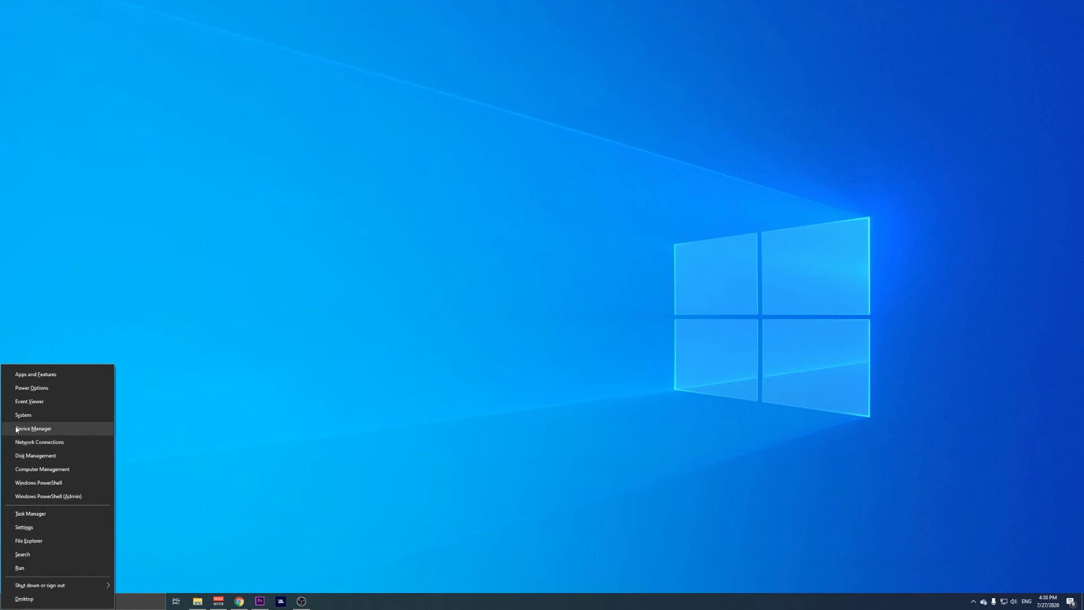
{"action": "left_click", "coordinate": [43, 430]}
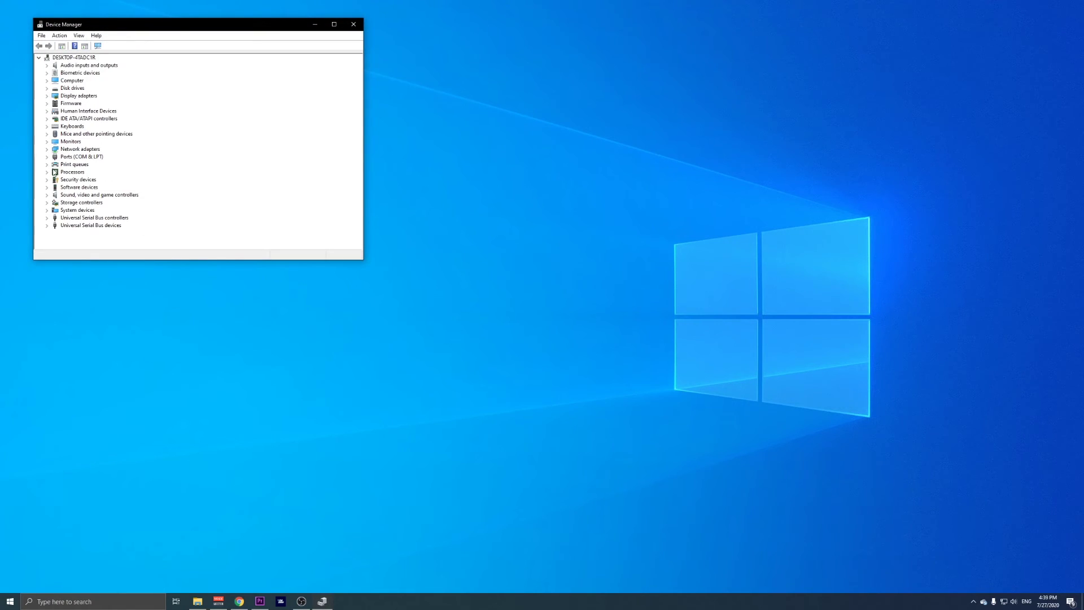
Expand Network adapters and show the actions for the Intel(R) I211 Gigabit Network Connection
{"action": "left_click", "coordinate": [47, 149]}
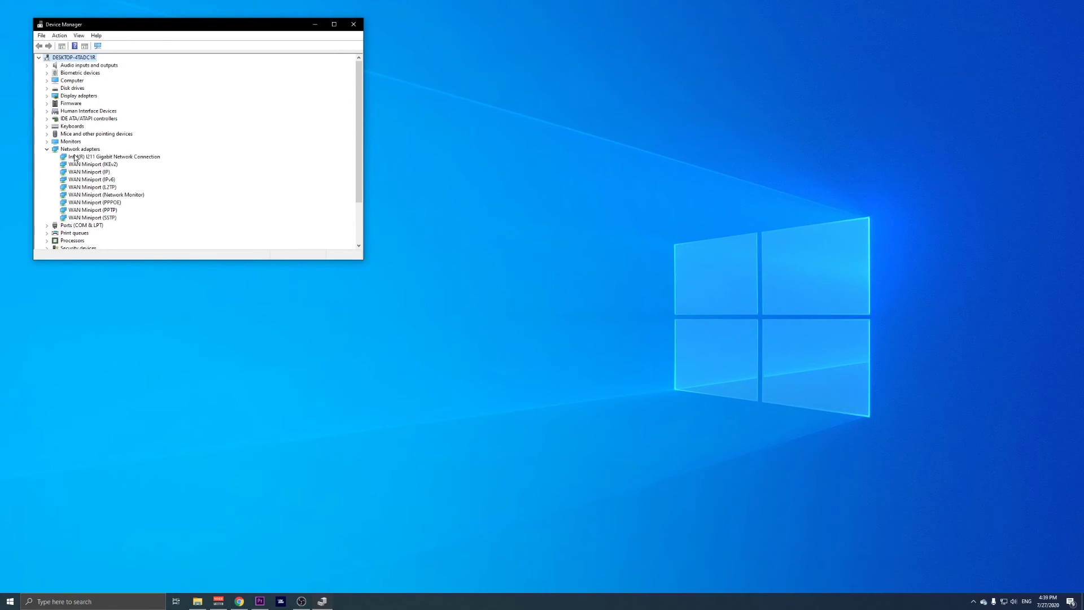
{"action": "left_click", "coordinate": [96, 158]}
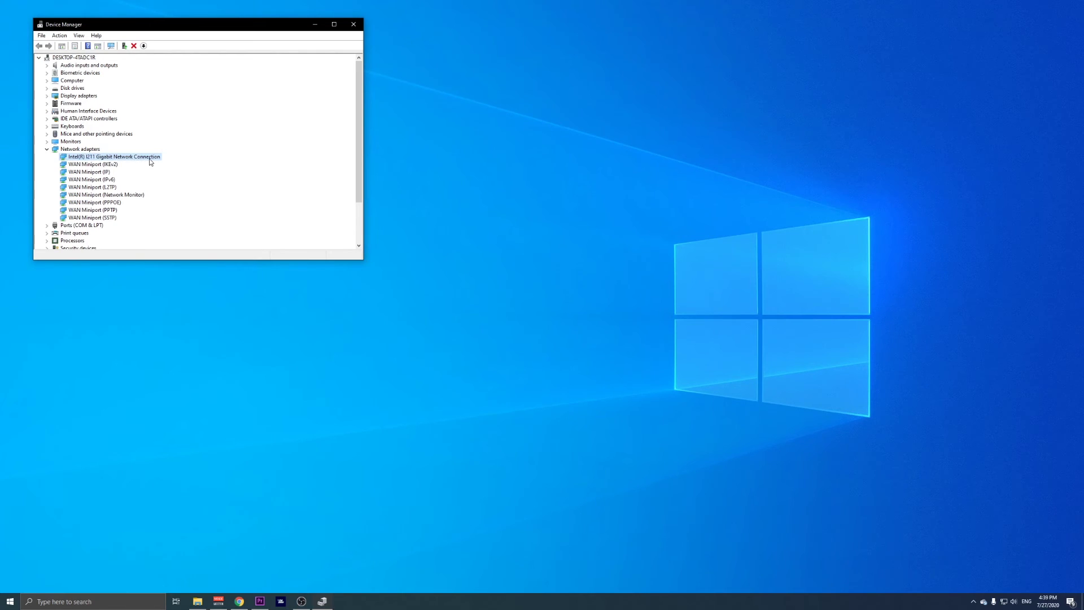
{"action": "right_click", "coordinate": [135, 158]}
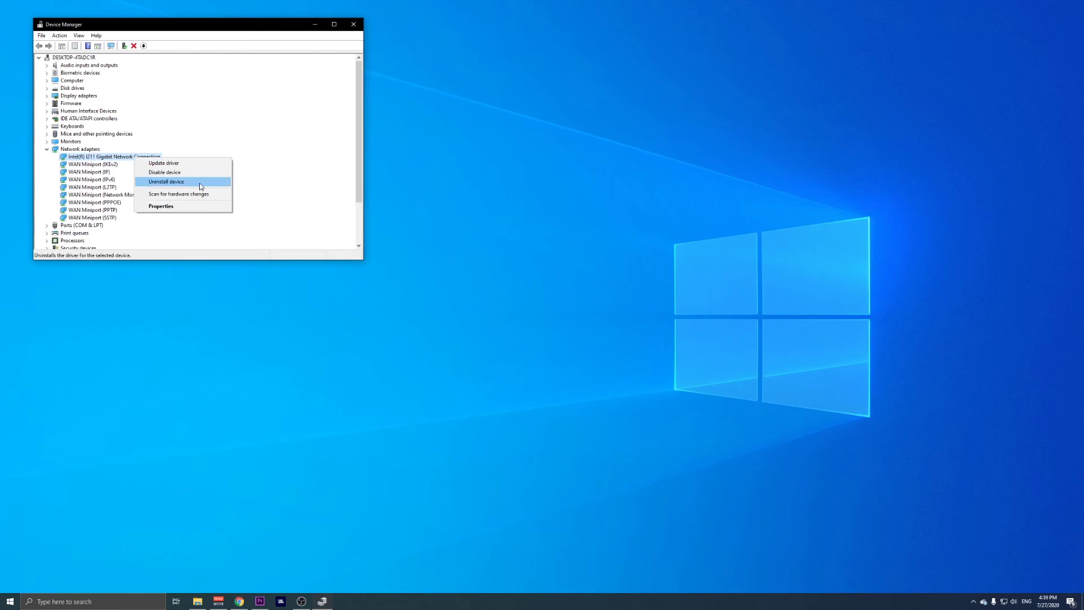